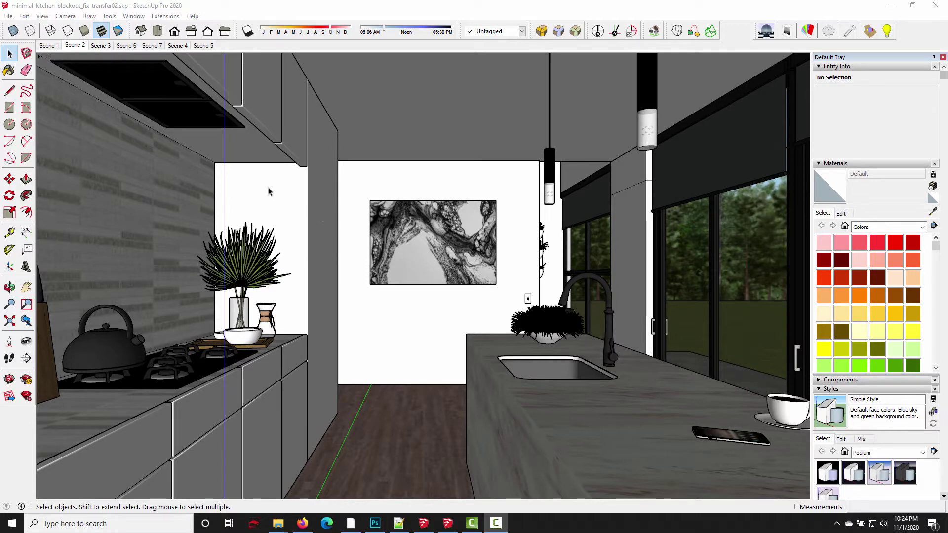
# Step: Start a Podium render of the kitchen scene, then close the Podium Rendering Manager after cancelling
pyautogui.click(766, 32)
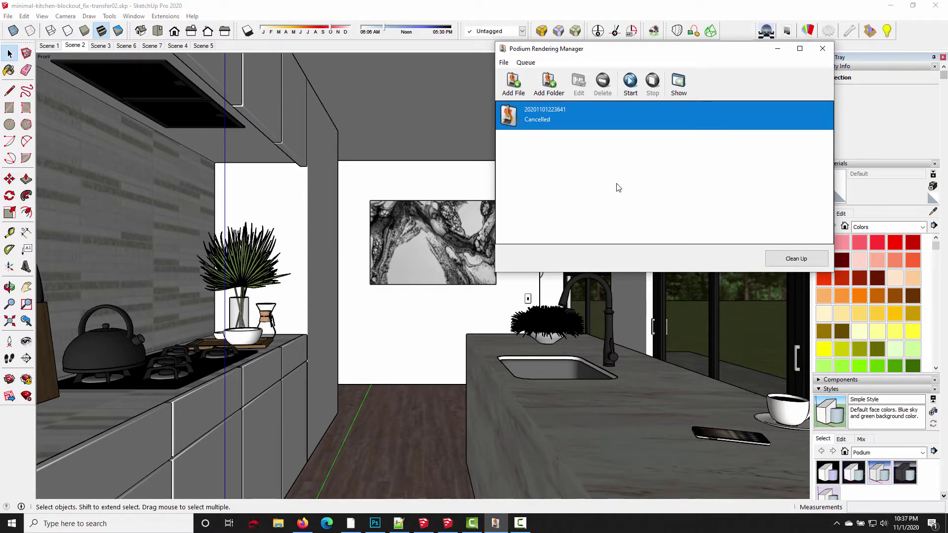
pyautogui.click(823, 48)
# Step: Open File Explorer and turn on Hidden items in the View options
pyautogui.click(278, 523)
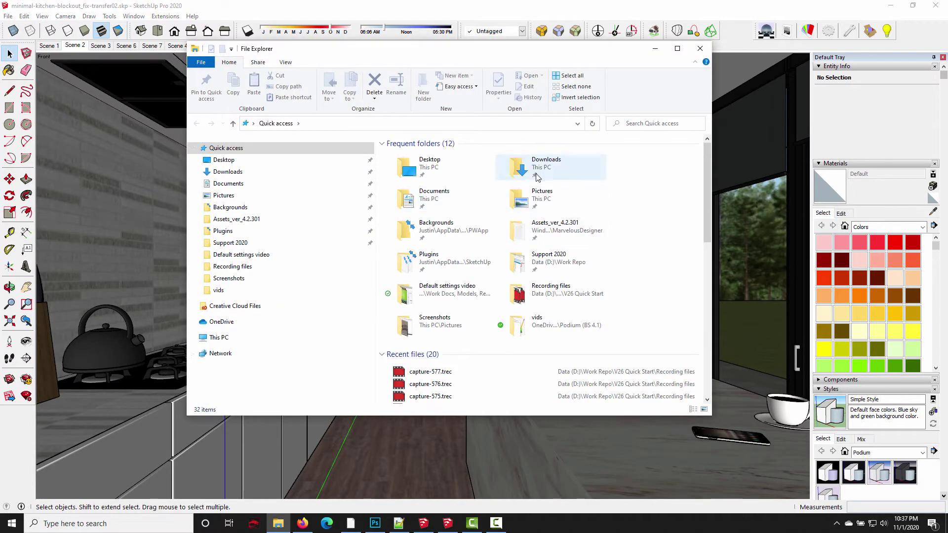
pyautogui.click(286, 63)
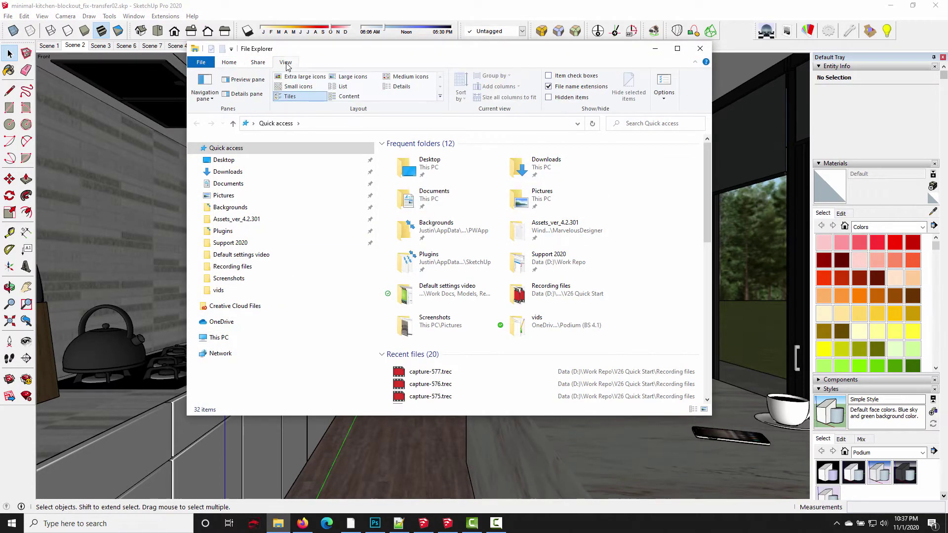
pyautogui.click(548, 98)
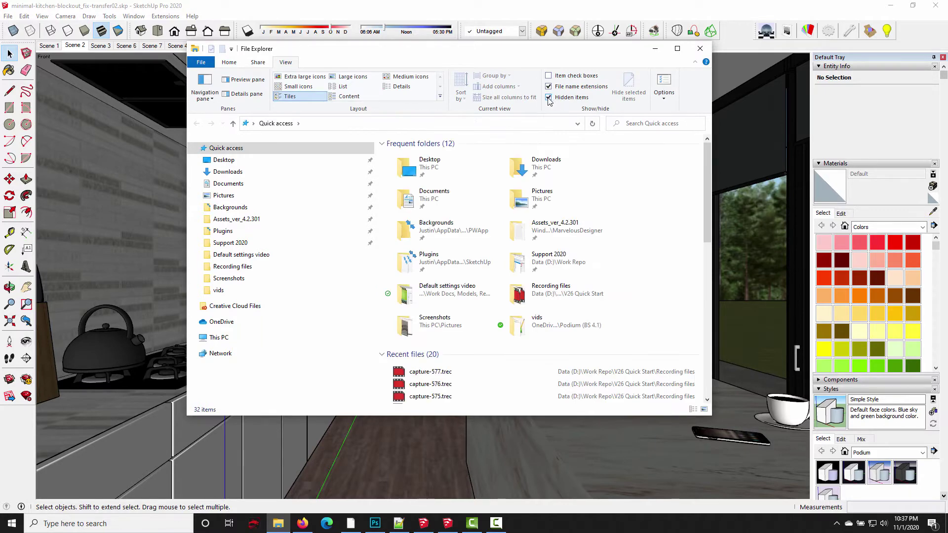
# Step: Navigate to C:\ProgramData\SketchUp\SketchUp 2020\SketchUp\Plugins
pyautogui.click(220, 337)
pyautogui.doubleClick(456, 289)
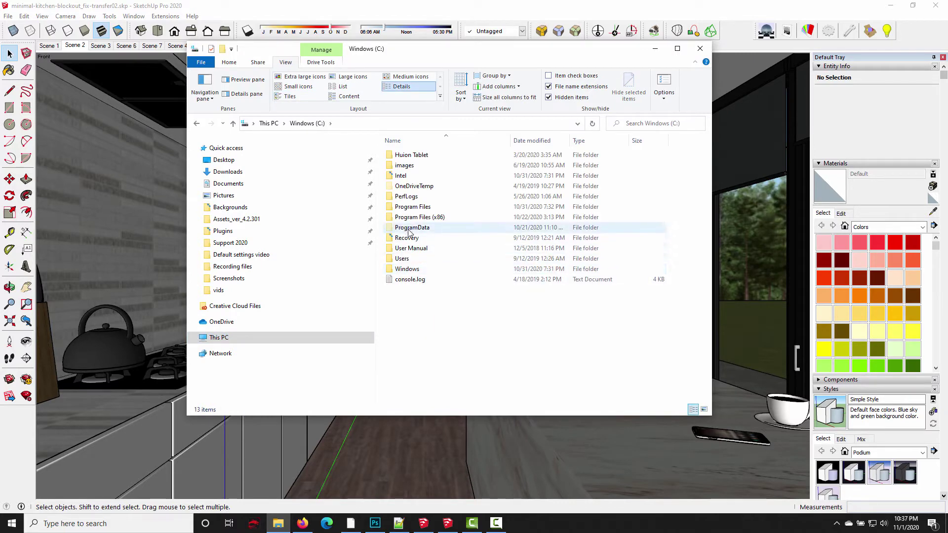
pyautogui.doubleClick(428, 232)
pyautogui.scroll(-6, 427, 247)
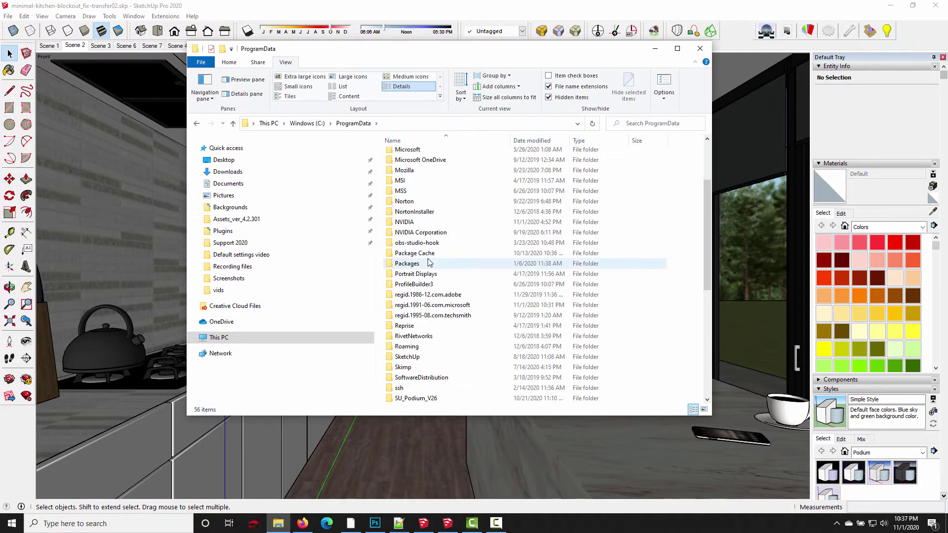
pyautogui.doubleClick(411, 325)
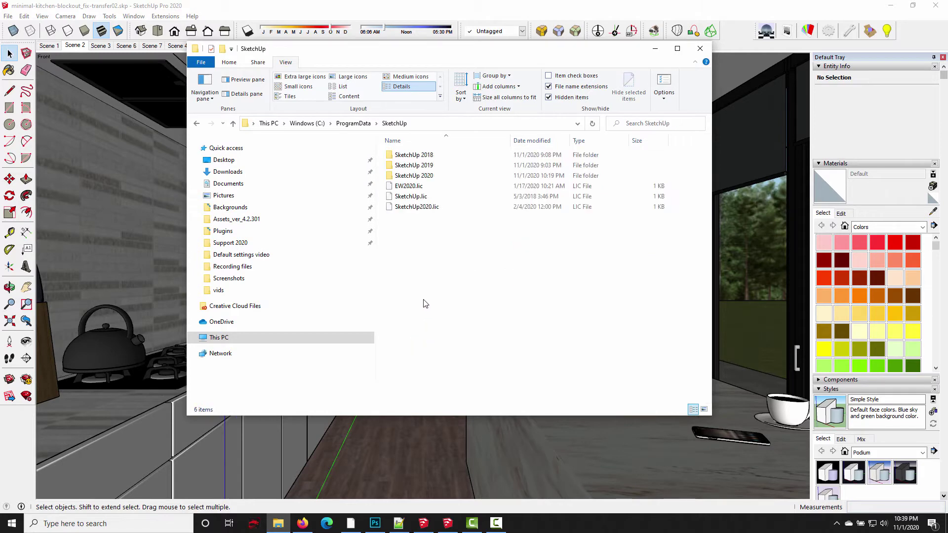
pyautogui.doubleClick(412, 176)
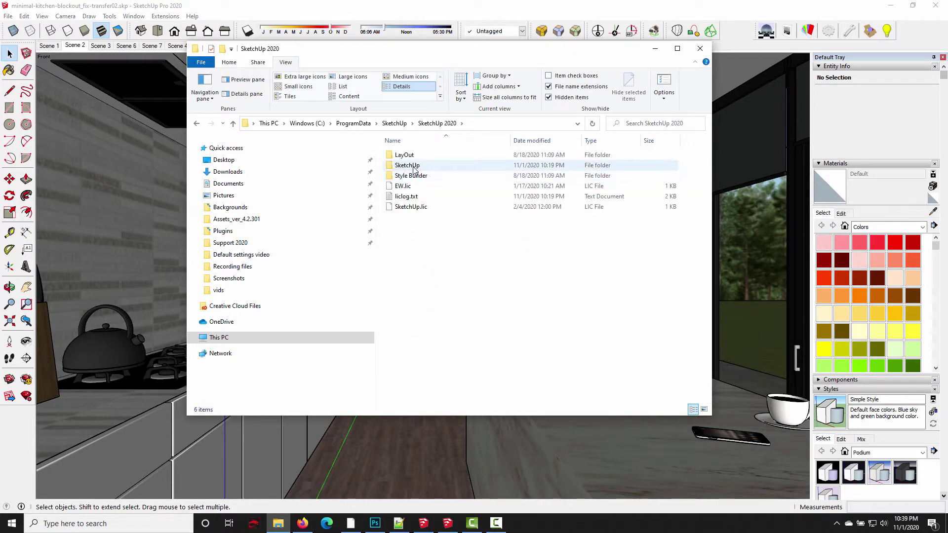
pyautogui.doubleClick(414, 167)
pyautogui.doubleClick(412, 186)
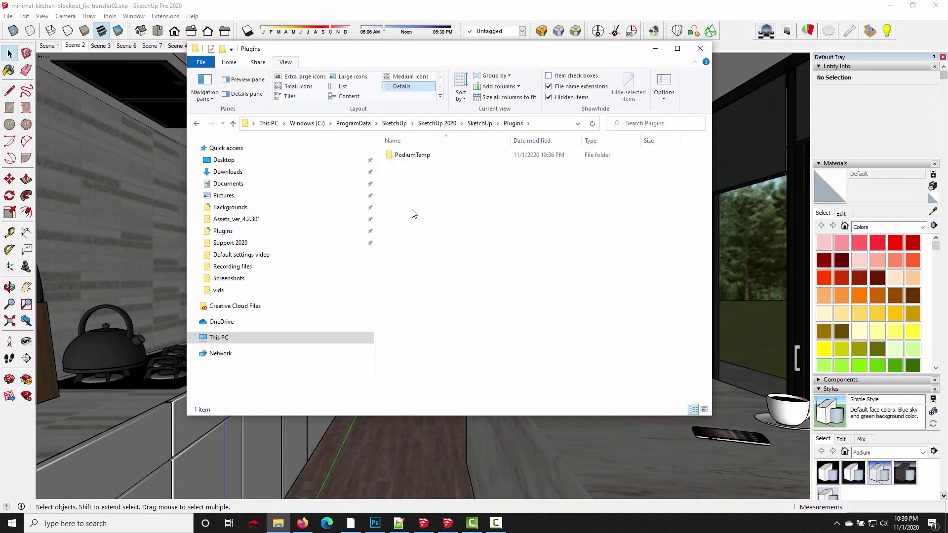
# Step: Check in Properties that PodiumTemp is 2.07 GB, then open the PodiumTemp folder
pyautogui.click(415, 158)
pyautogui.rightClick(414, 157)
pyautogui.click(333, 402)
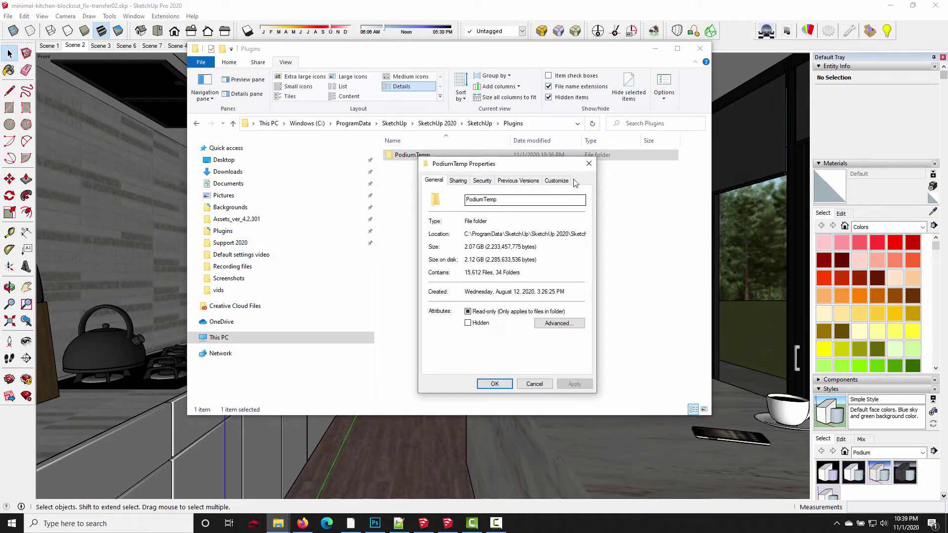
pyautogui.click(589, 163)
pyautogui.doubleClick(422, 157)
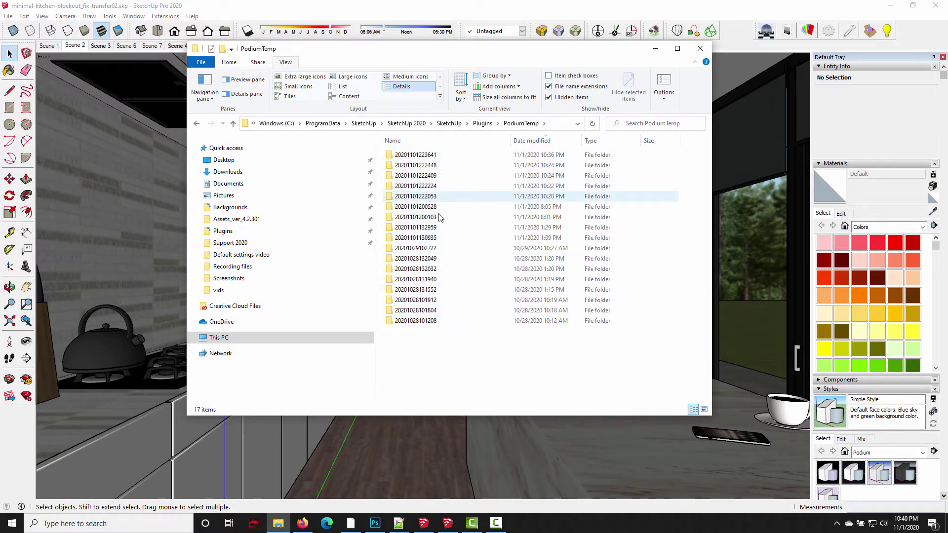
pyautogui.doubleClick(418, 156)
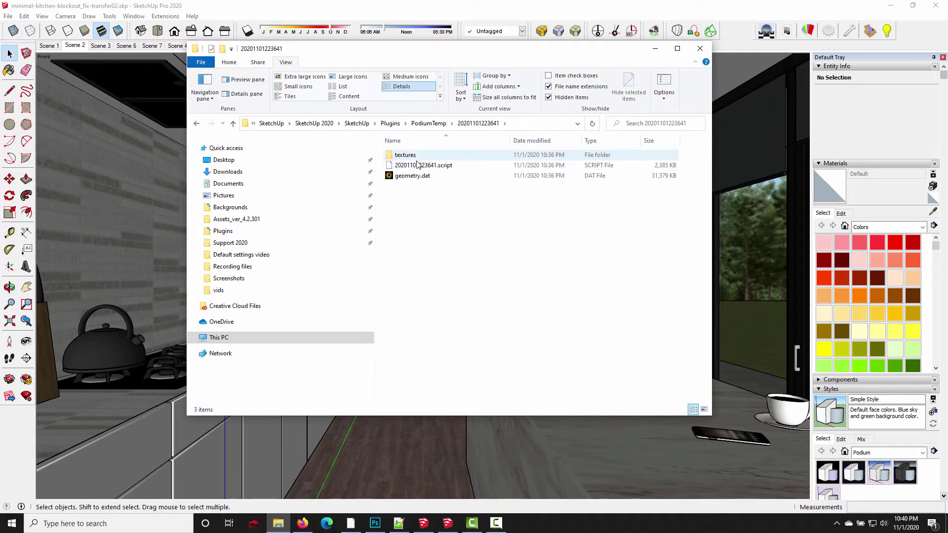
pyautogui.rightClick(430, 212)
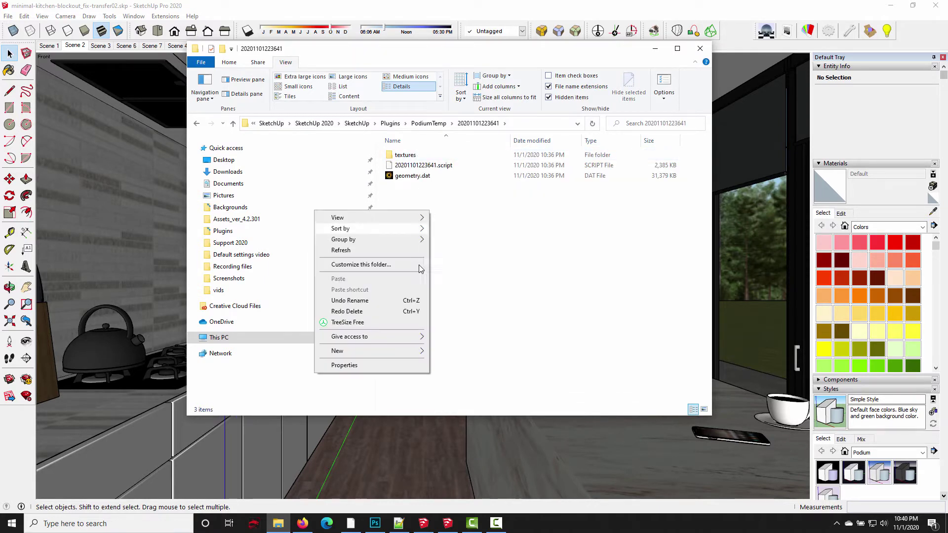
pyautogui.click(346, 366)
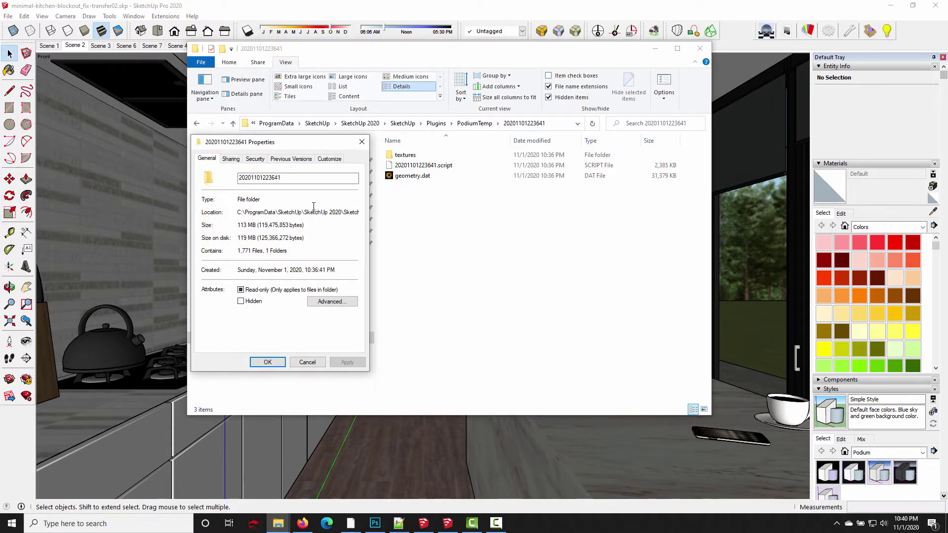
pyautogui.click(362, 142)
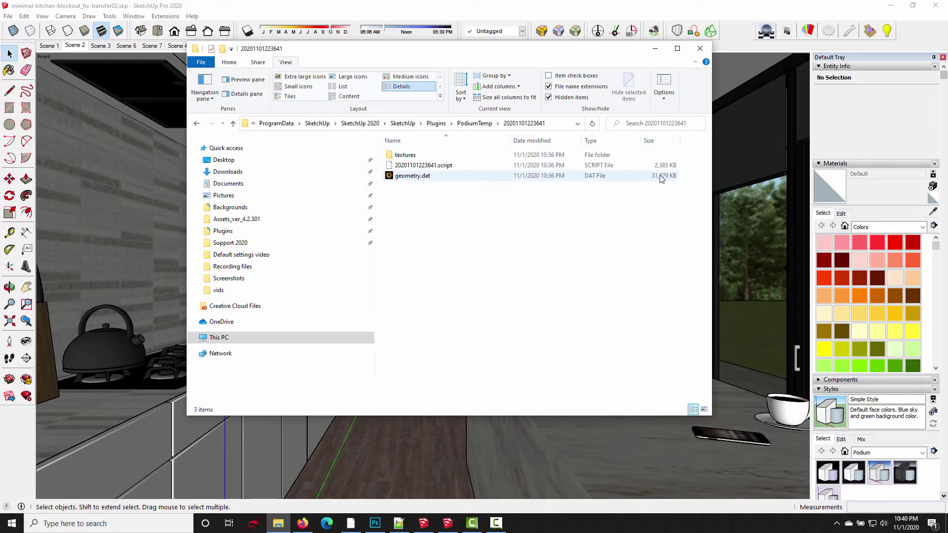
pyautogui.rightClick(412, 155)
pyautogui.click(297, 408)
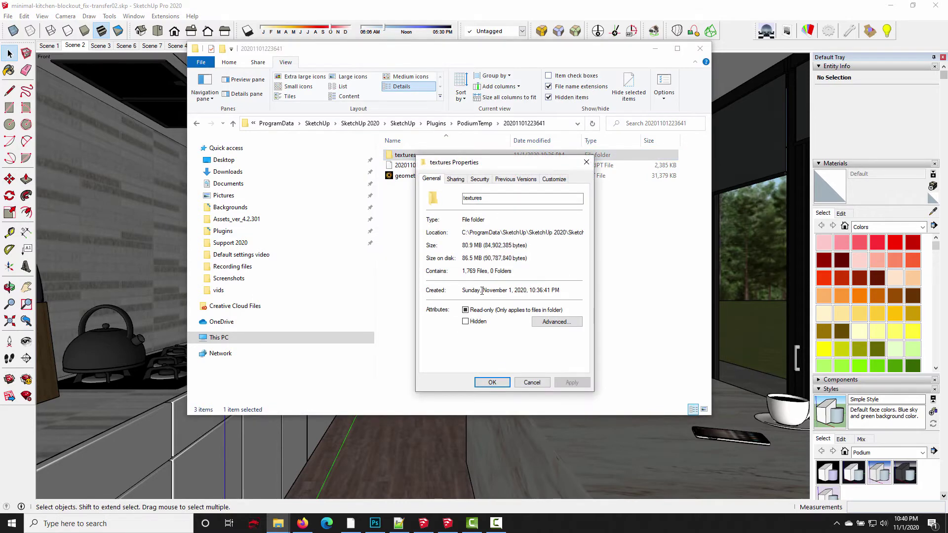
pyautogui.click(587, 162)
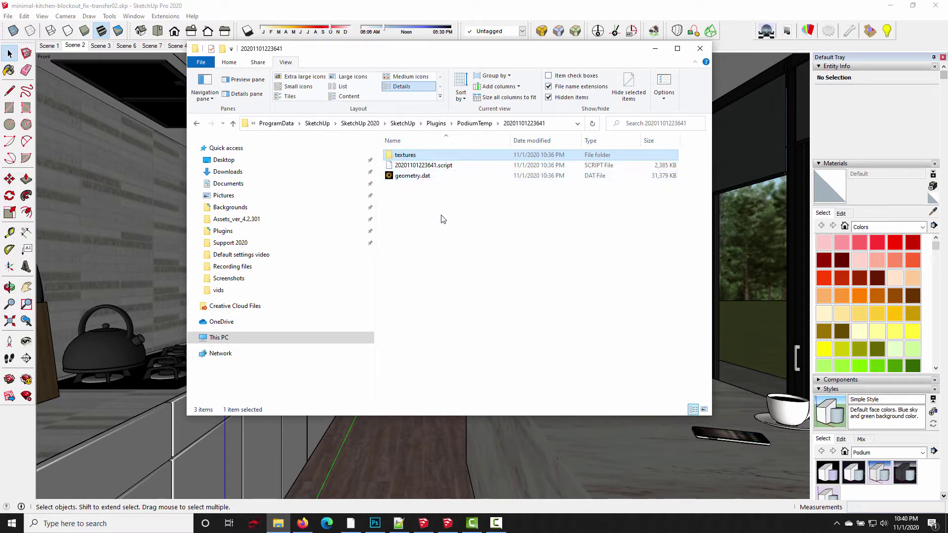
# Step: Return to PodiumTemp and delete all 17 render subfolders
pyautogui.click(473, 124)
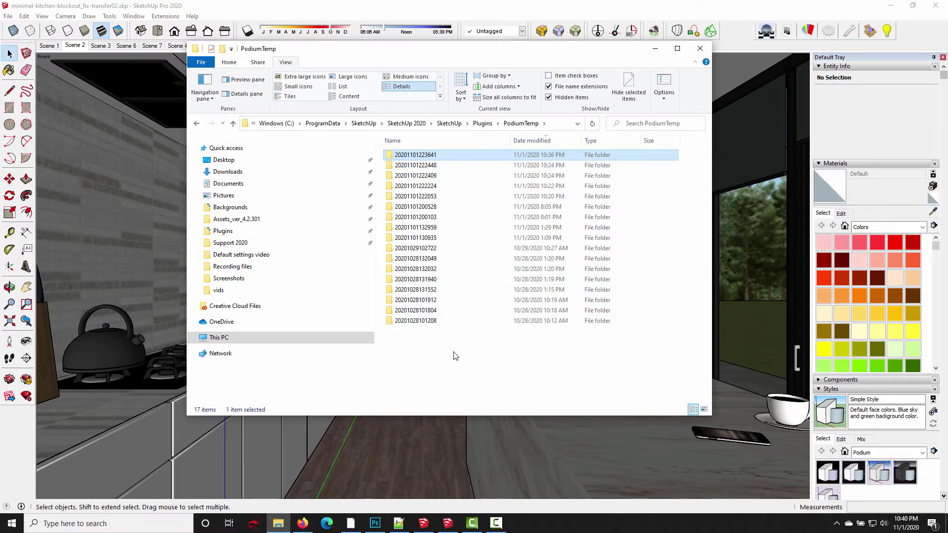
pyautogui.moveTo(458, 355); pyautogui.dragTo(416, 154)
pyautogui.rightClick(417, 171)
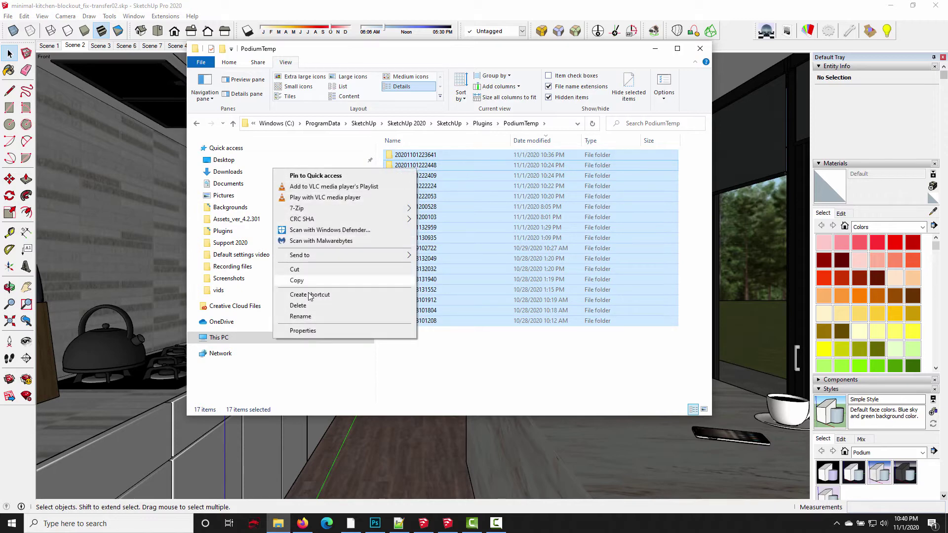
pyautogui.click(417, 308)
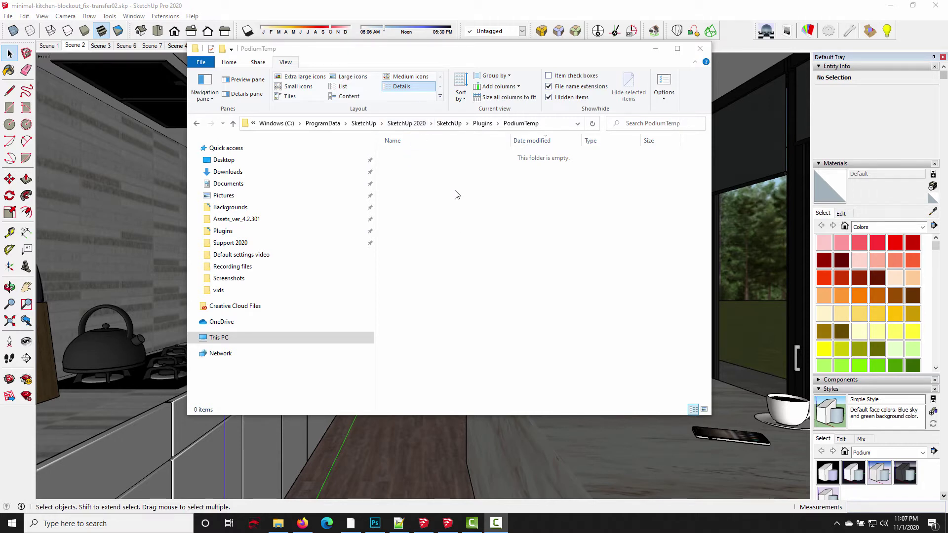
# Step: Go to ProgramData\SketchUp\SketchUp 2019\SketchUp\Plugins\PodiumTemp
pyautogui.click(364, 123)
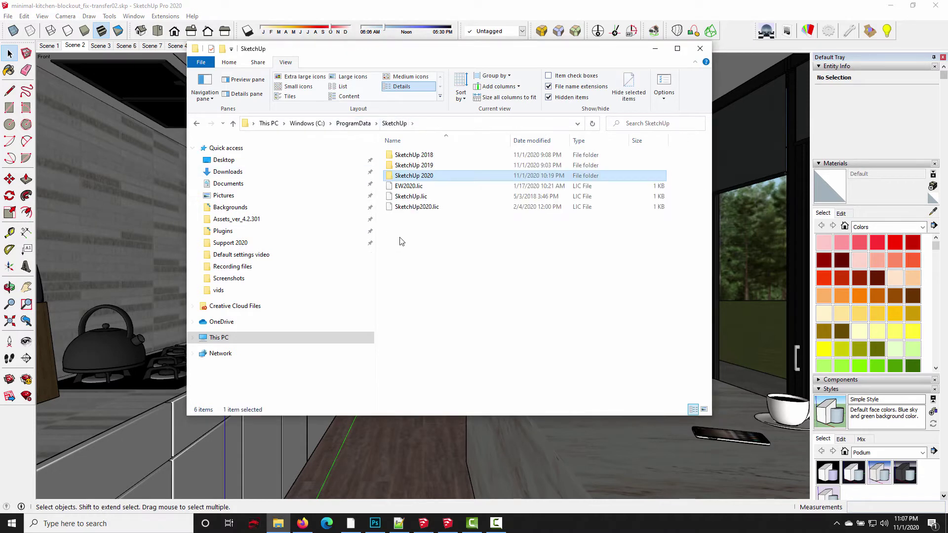
pyautogui.doubleClick(421, 165)
pyautogui.doubleClick(421, 166)
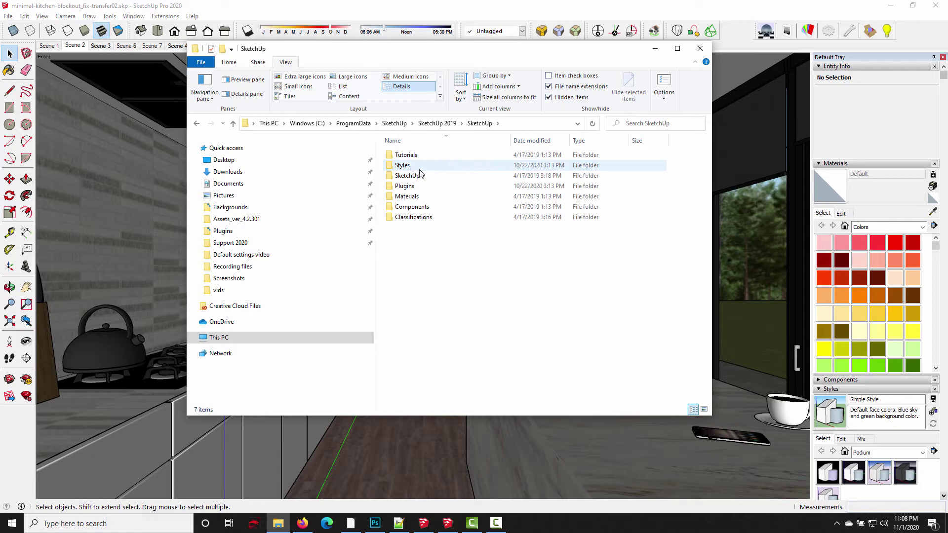
pyautogui.doubleClick(415, 185)
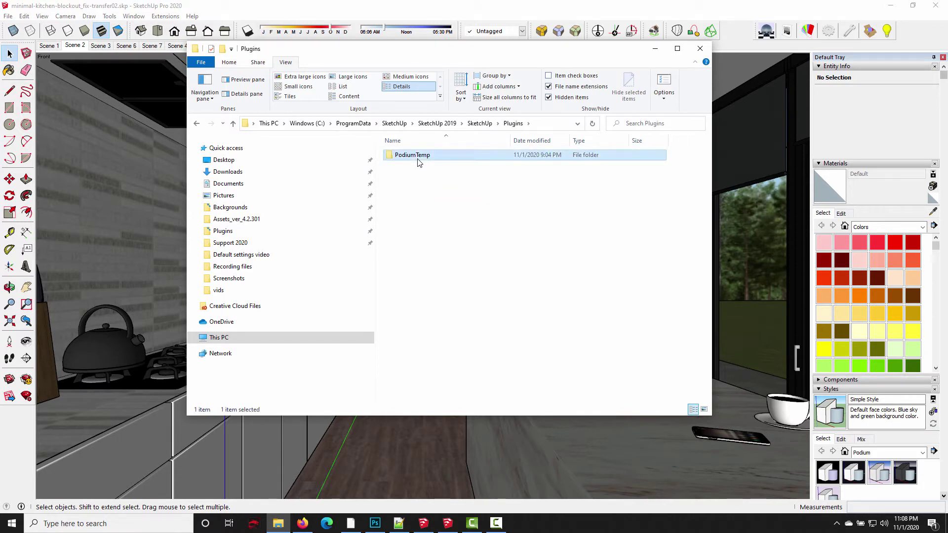
pyautogui.doubleClick(417, 156)
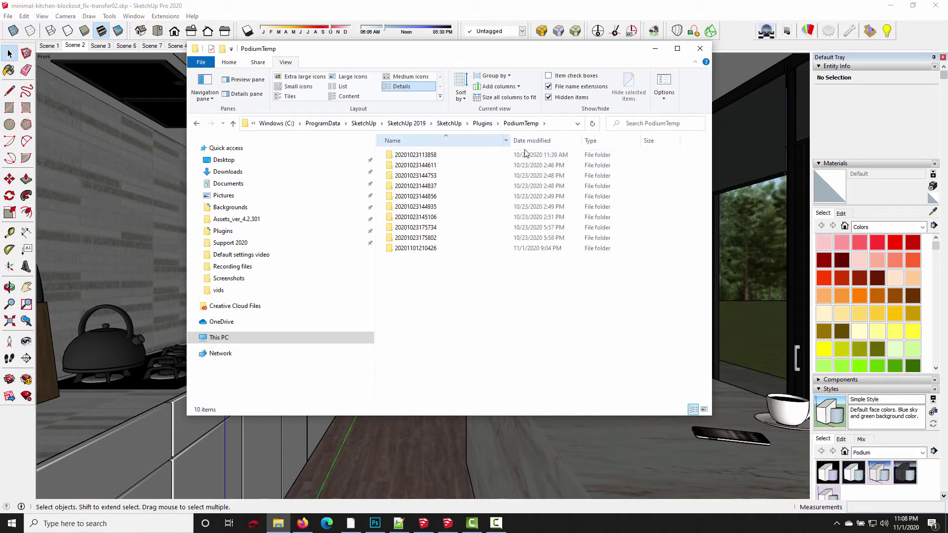
# Step: Select all ten dated folders in PodiumTemp and delete them
pyautogui.moveTo(493, 278); pyautogui.dragTo(408, 154)
pyautogui.rightClick(408, 154)
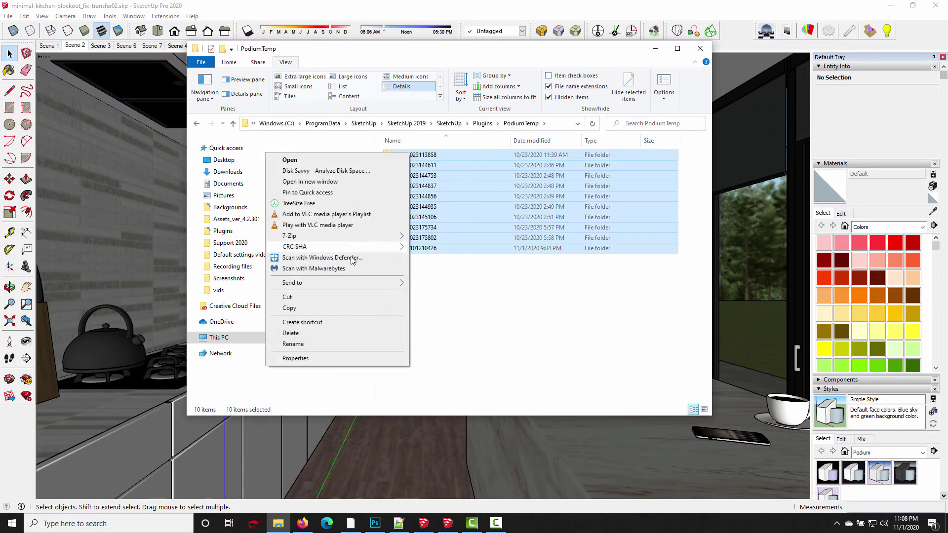
pyautogui.click(305, 334)
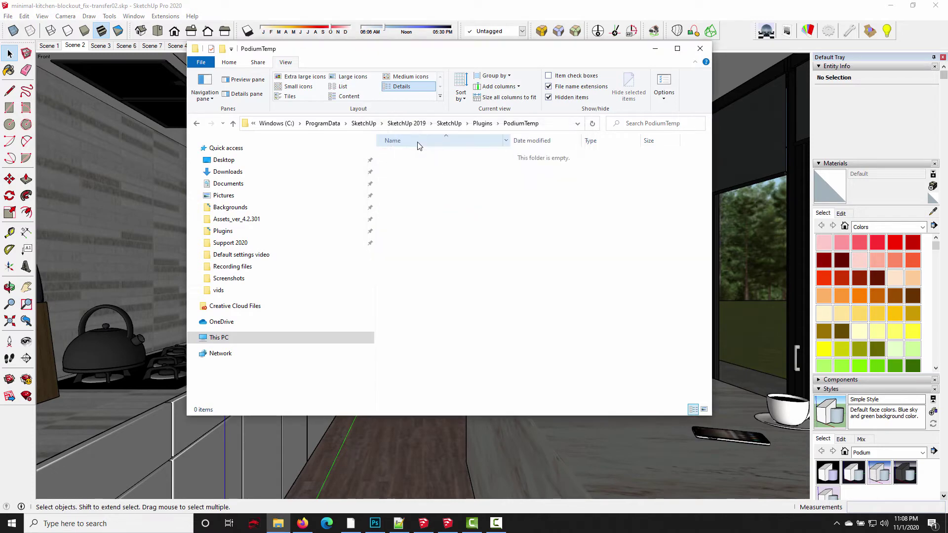
# Step: Open the SketchUp 2018\SketchUp\Plugins\PodiumTemp folder to check its contents
pyautogui.click(368, 123)
pyautogui.doubleClick(418, 156)
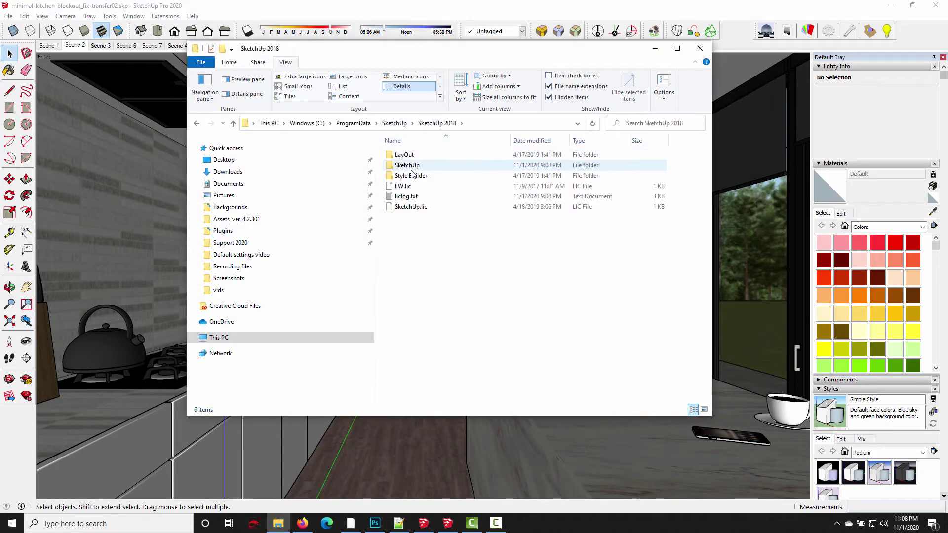
pyautogui.doubleClick(417, 165)
pyautogui.doubleClick(416, 186)
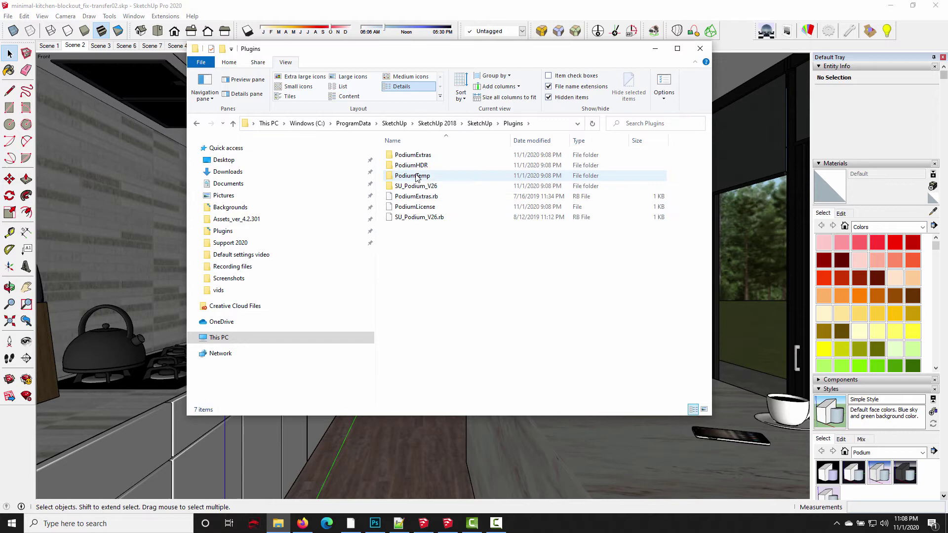
pyautogui.click(419, 177)
pyautogui.doubleClick(419, 177)
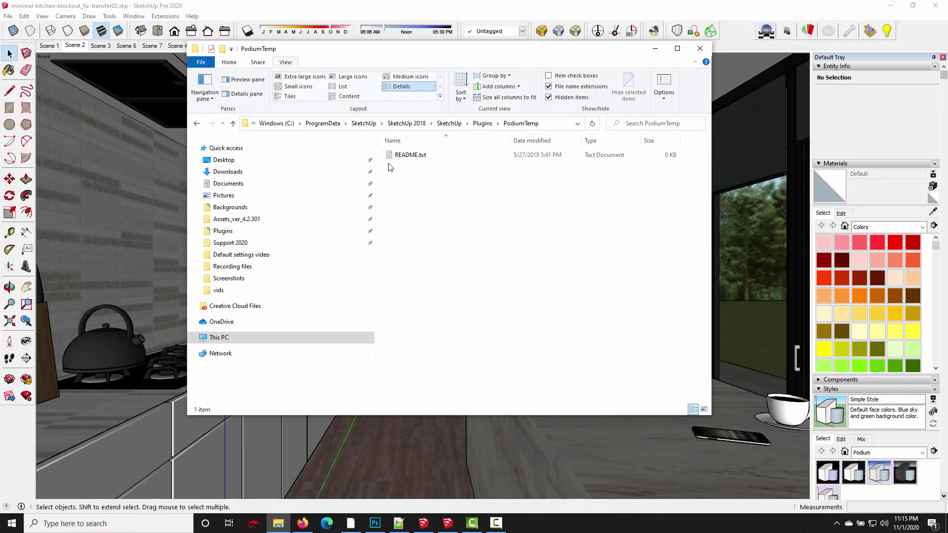
# Step: Go to the SketchUp 2020\SketchUp\Plugins\PodiumTemp folder and confirm it is empty
pyautogui.click(365, 124)
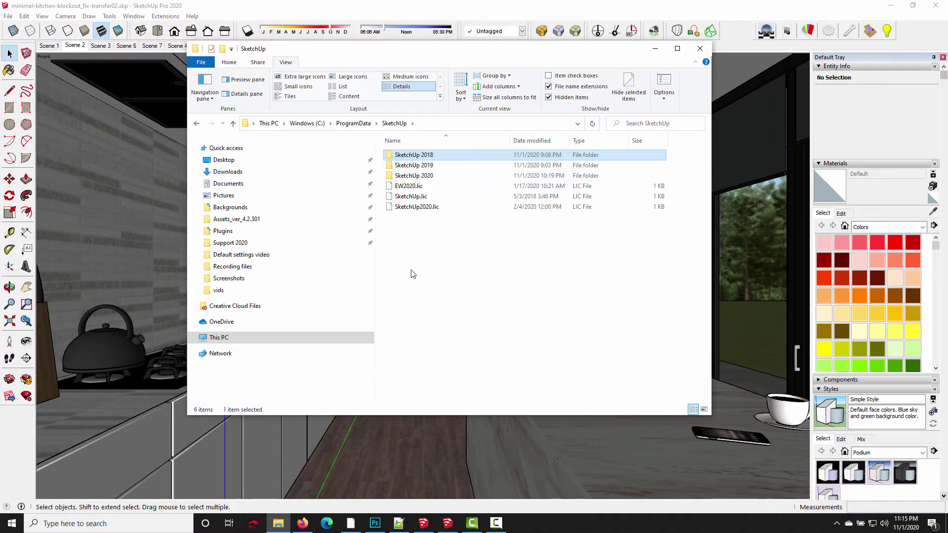
pyautogui.doubleClick(409, 176)
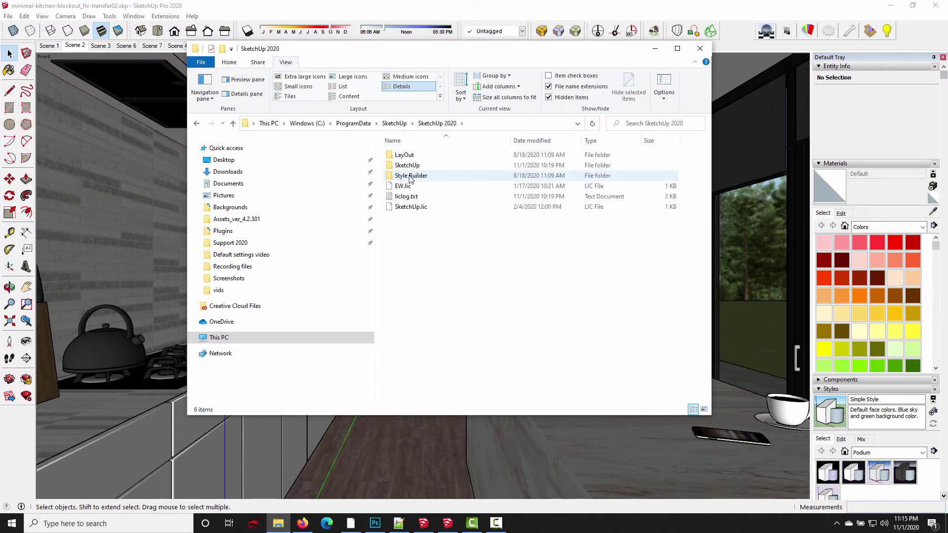
pyautogui.click(416, 168)
pyautogui.doubleClick(416, 169)
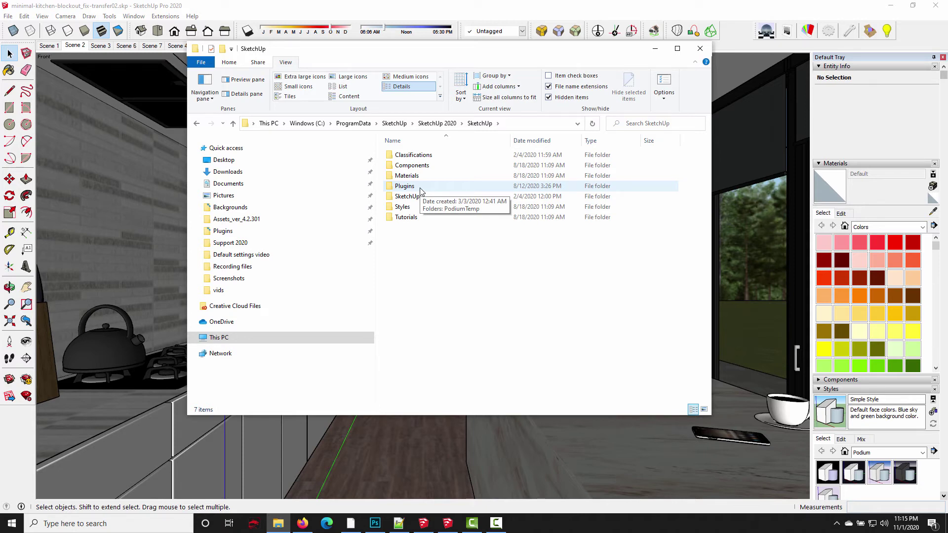
pyautogui.doubleClick(419, 188)
pyautogui.press('Return')
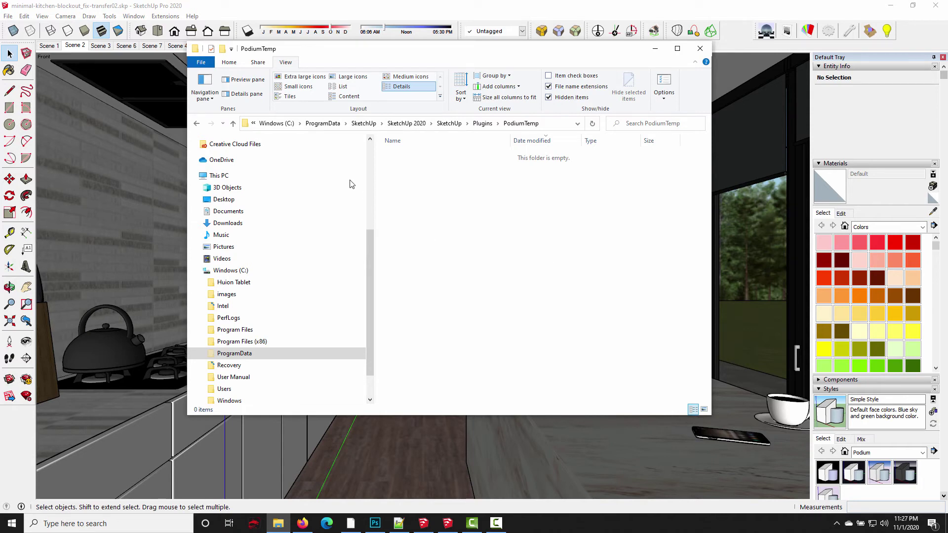
# Step: Navigate from C: to the user's AppData\Local\Temp folder
pyautogui.click(275, 124)
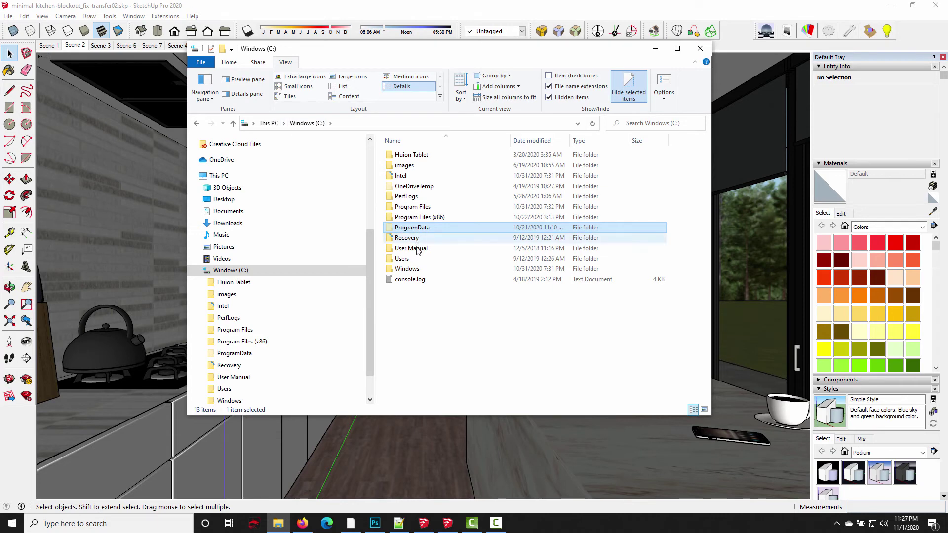
pyautogui.doubleClick(405, 259)
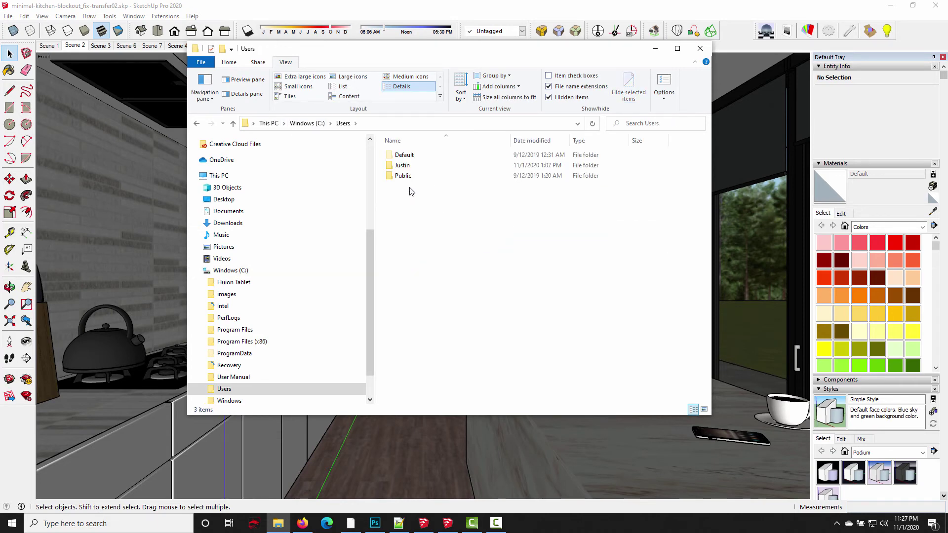
pyautogui.doubleClick(404, 166)
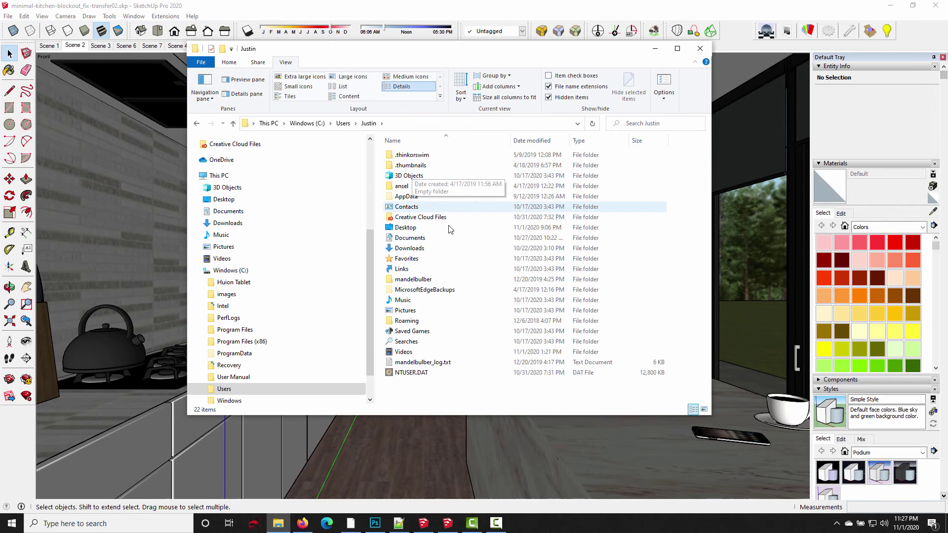
pyautogui.doubleClick(409, 197)
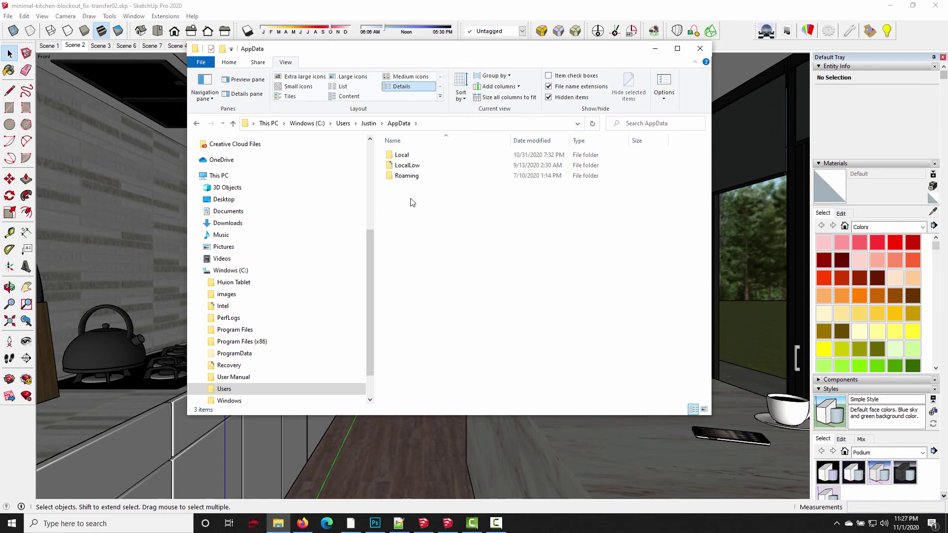
pyautogui.doubleClick(403, 159)
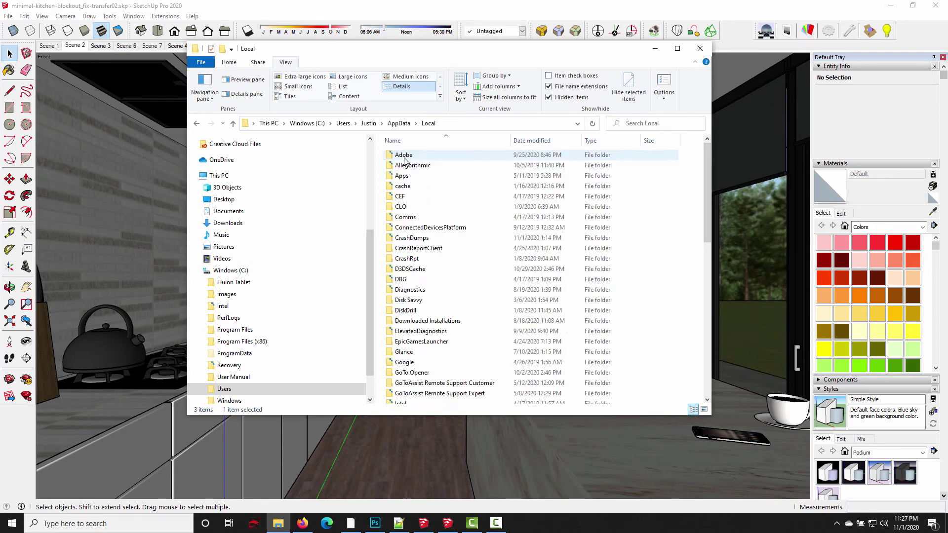
pyautogui.scroll(-9, 422, 236)
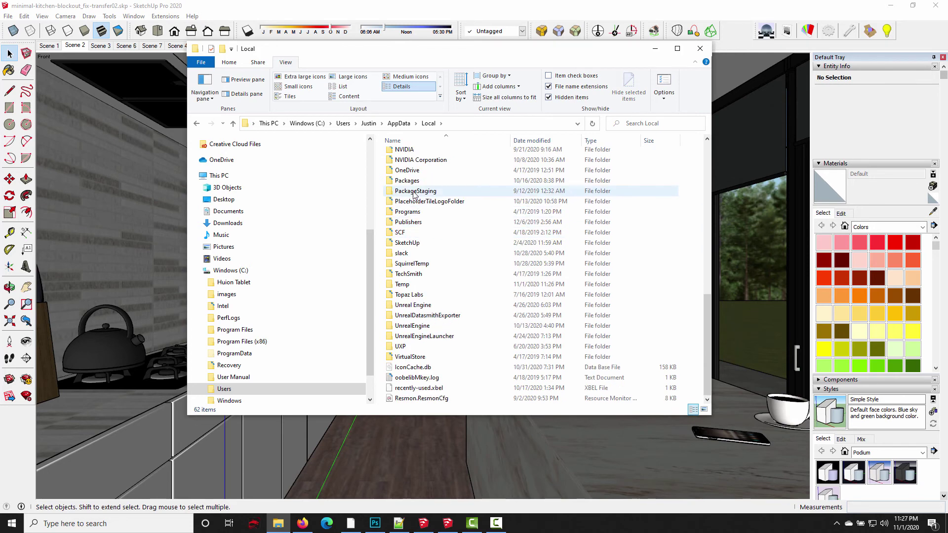
pyautogui.doubleClick(408, 285)
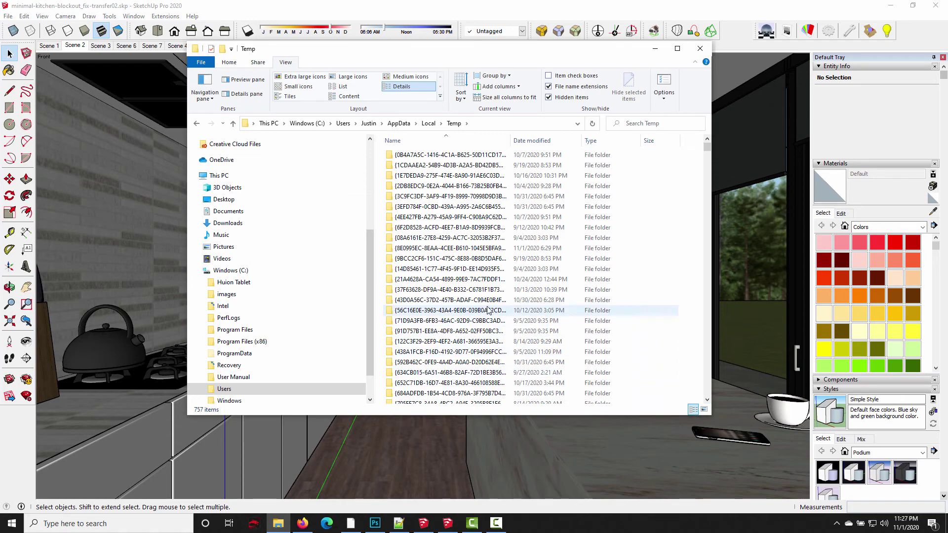
# Step: Scroll through the 757 Temp items to locate the SU_Podium_V2 folder
pyautogui.scroll(-10, 491, 310)
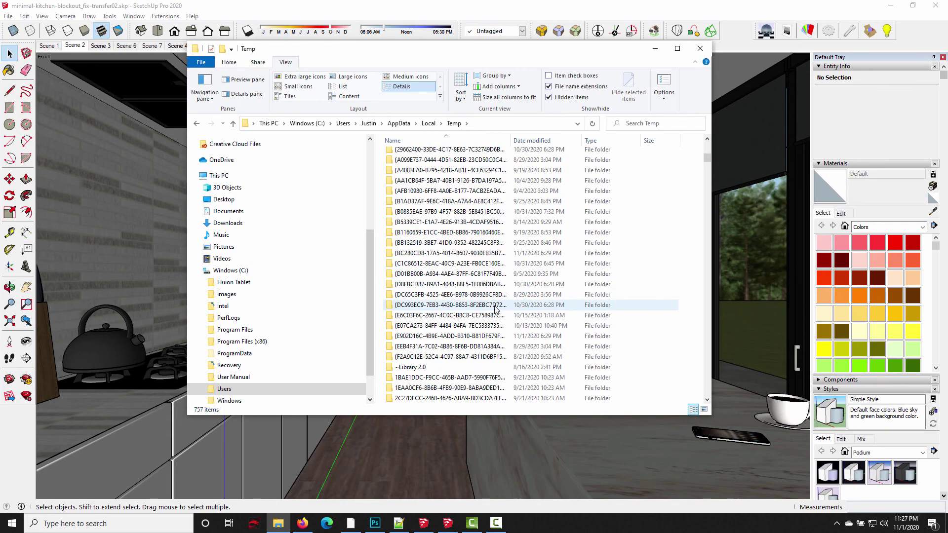
pyautogui.scroll(-20, 496, 310)
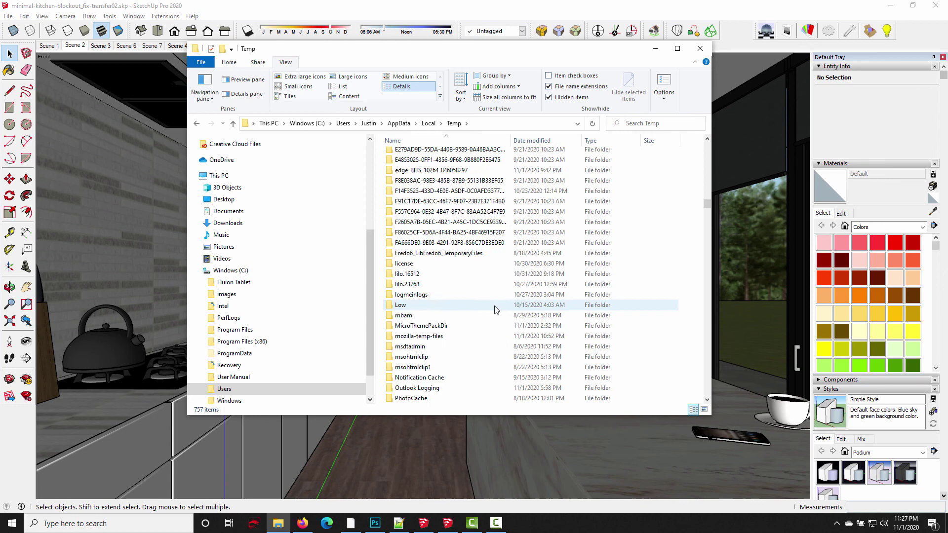
pyautogui.scroll(-10, 496, 310)
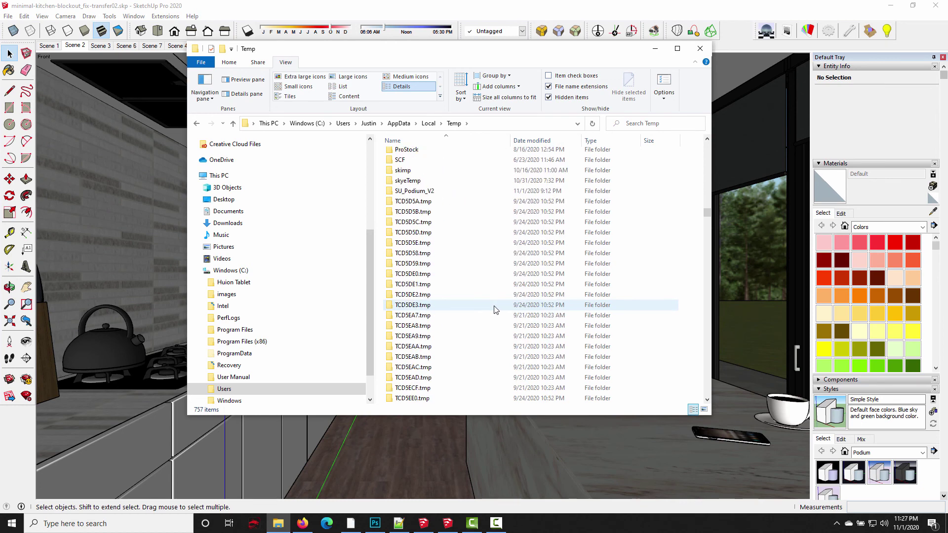
pyautogui.scroll(5, 496, 309)
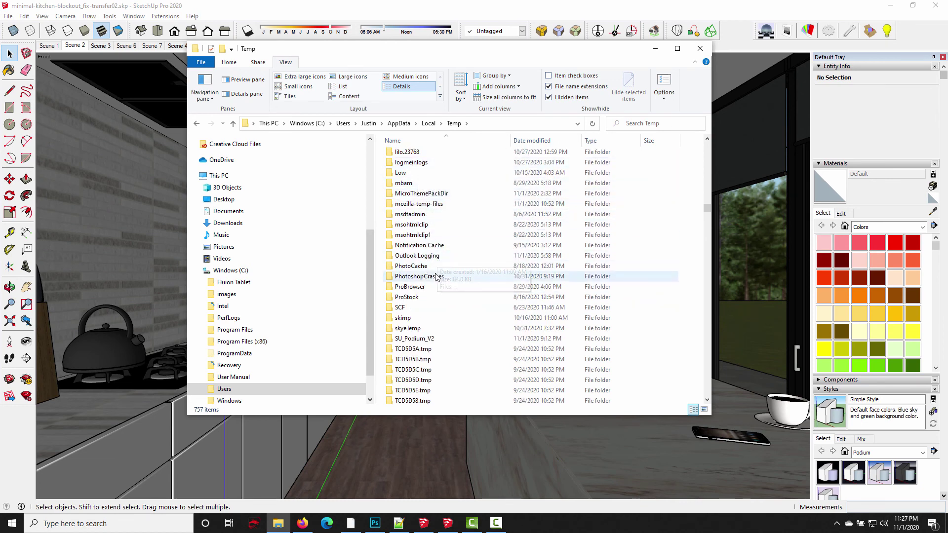
# Step: Open SU_Podium_V2 and delete its four dated subfolders from 11/1/2020
pyautogui.doubleClick(421, 341)
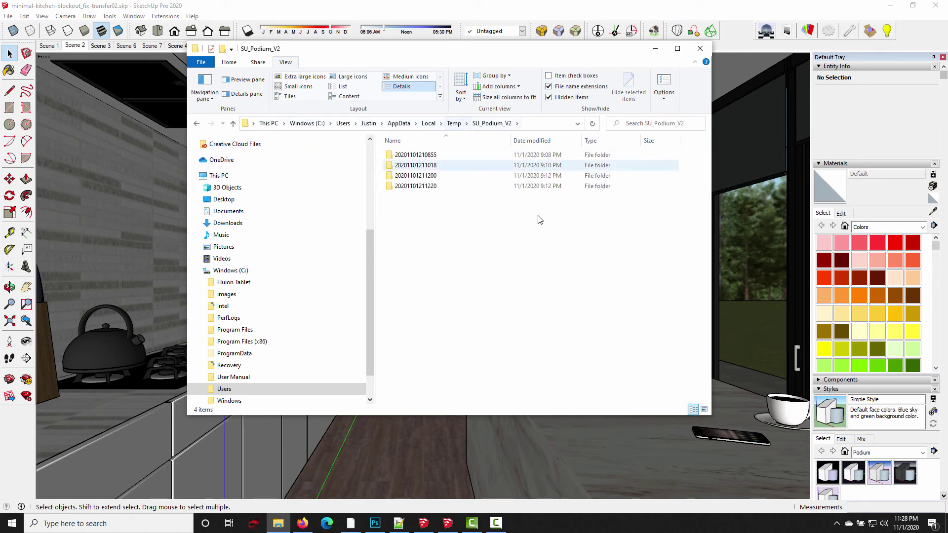
pyautogui.moveTo(462, 243); pyautogui.dragTo(409, 152)
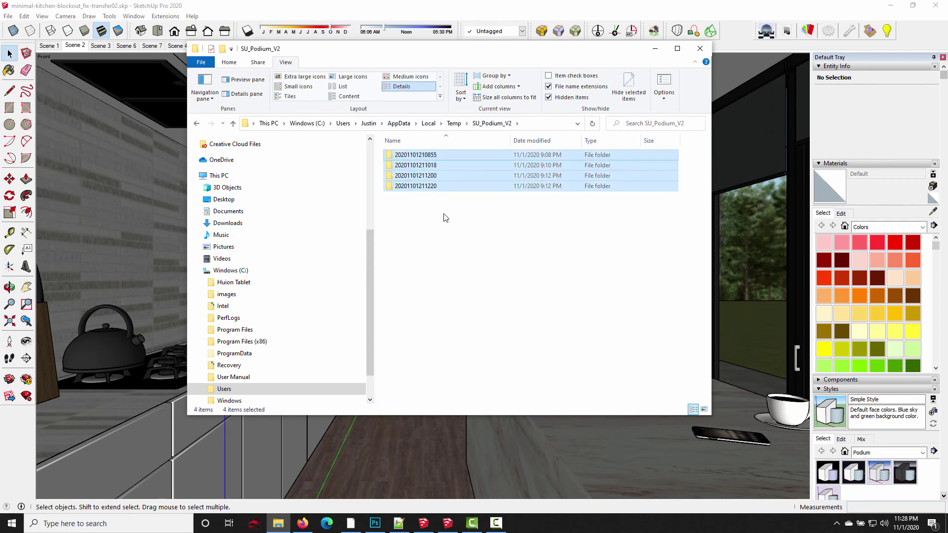
pyautogui.rightClick(412, 185)
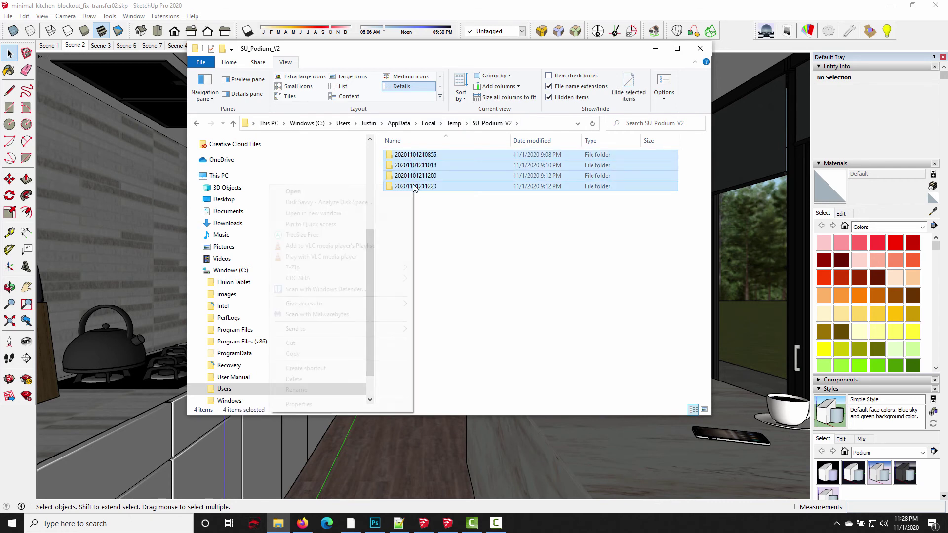
pyautogui.click(311, 380)
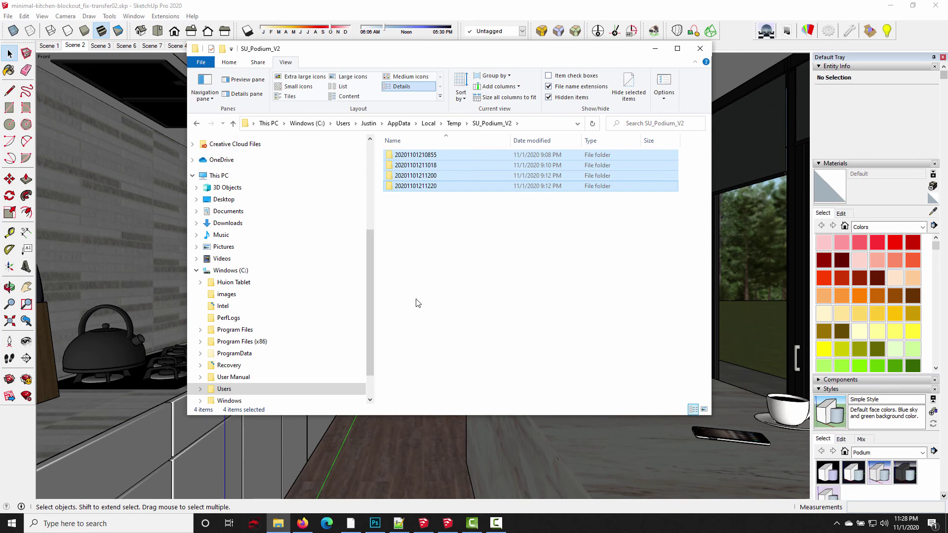